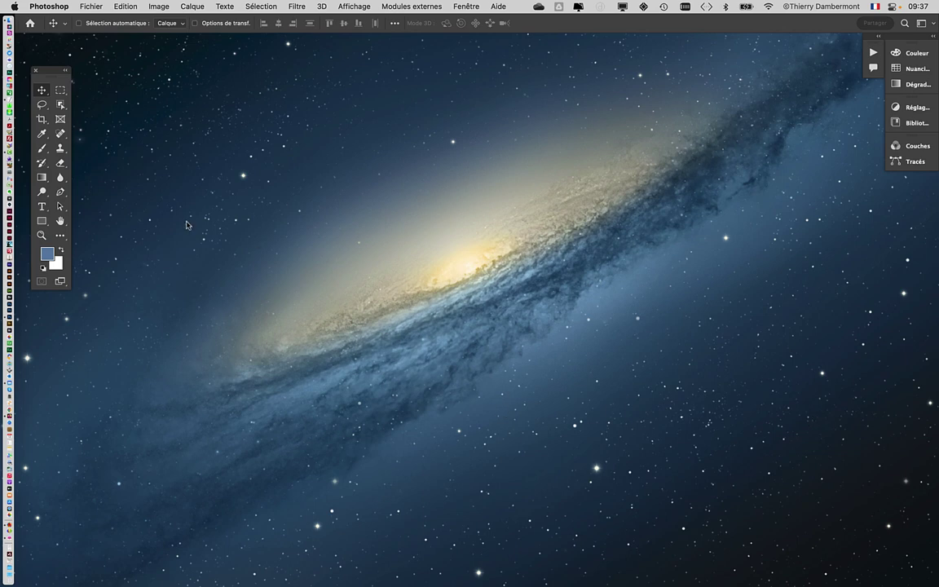
Step: Raise the floating Tools panel slightly and show the Photoshop application menu
left_click_drag(45, 72, 50, 61)
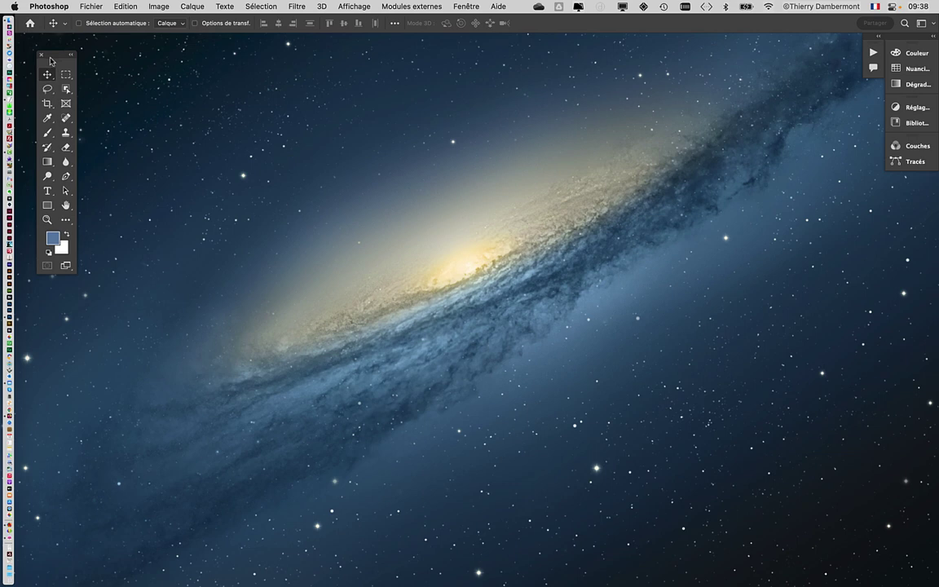
left_click(41, 4)
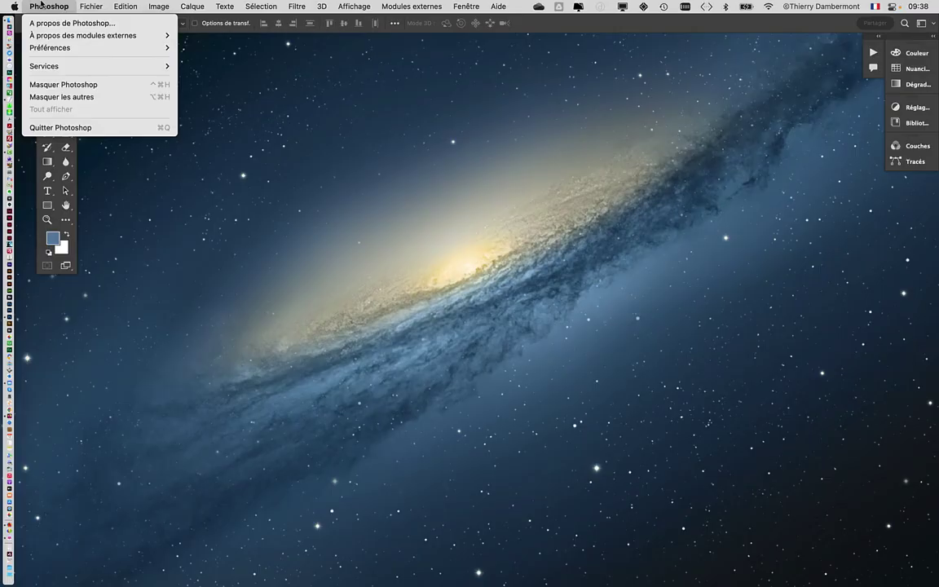
Step: Close and reopen the Photoshop menu to reach the Préférences submenu
left_click(40, 4)
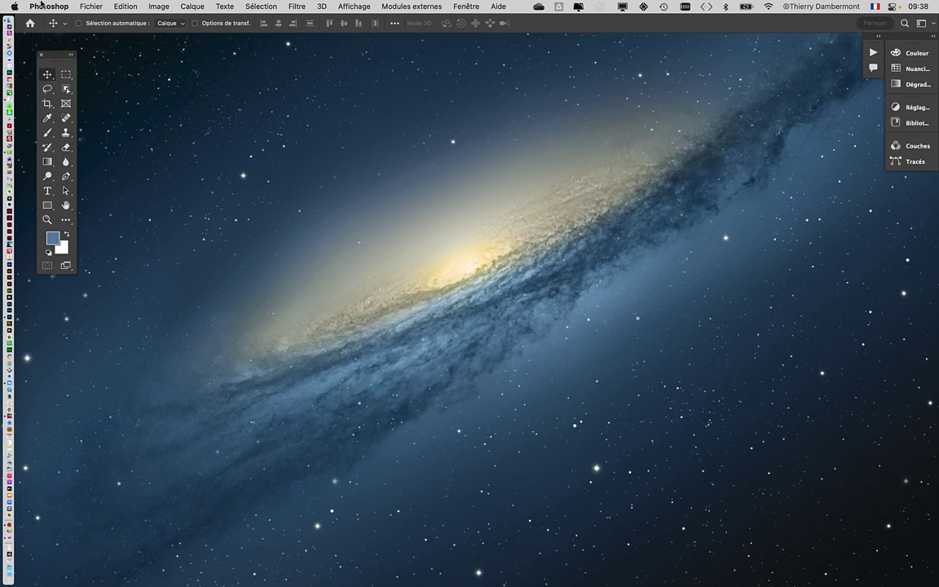
left_click(41, 4)
mouse_move(50, 47)
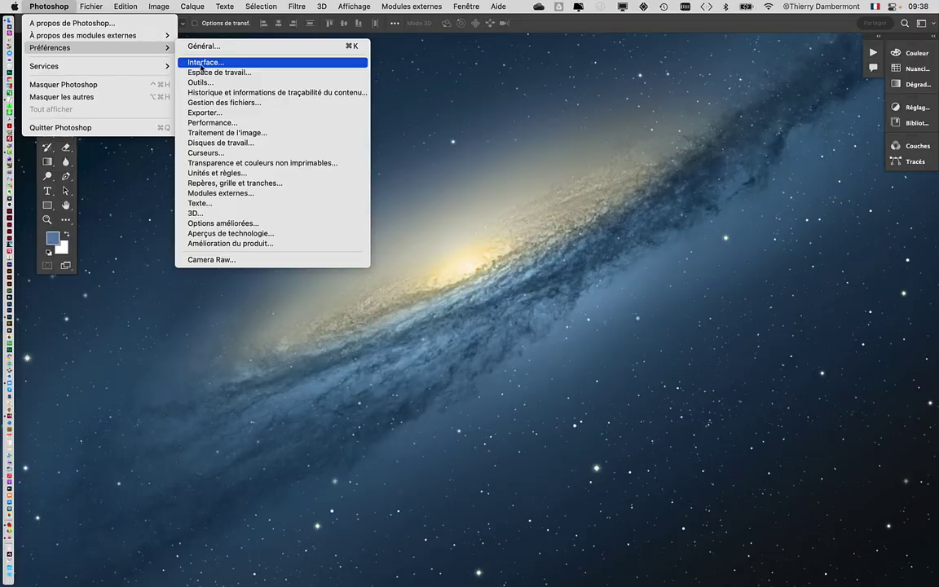
Step: In Préférences > Interface, set Thème de couleur to the lightest swatch and confirm with OK
left_click(202, 65)
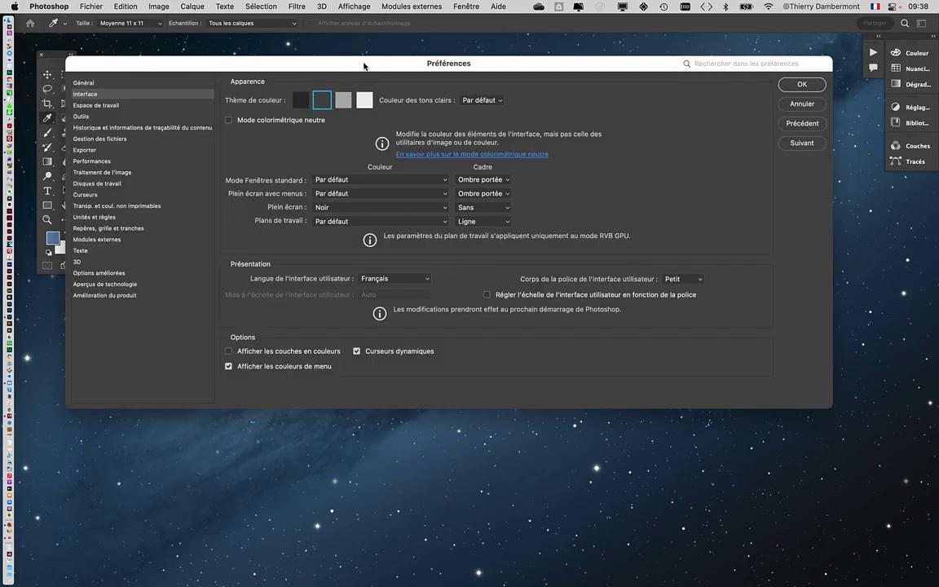
left_click_drag(367, 69, 384, 73)
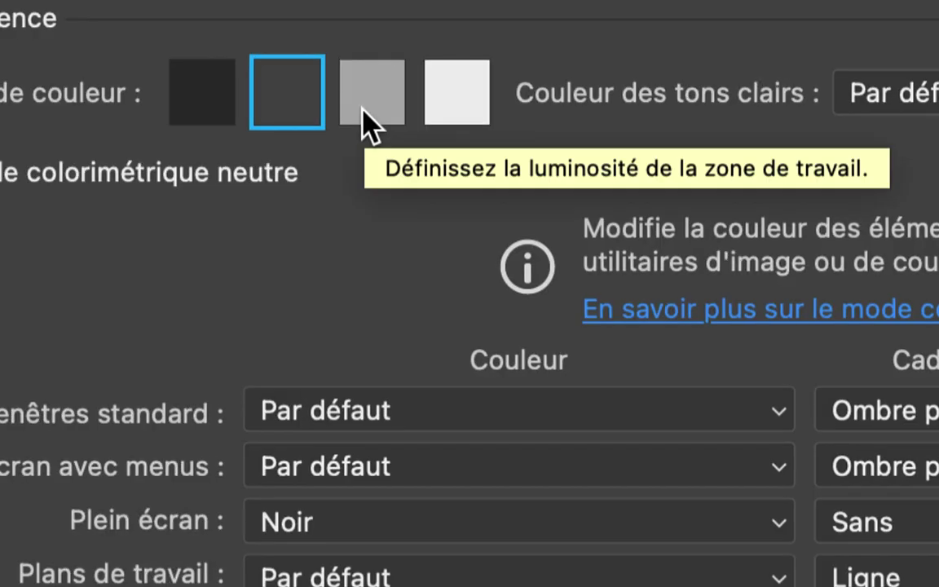
left_click(369, 121)
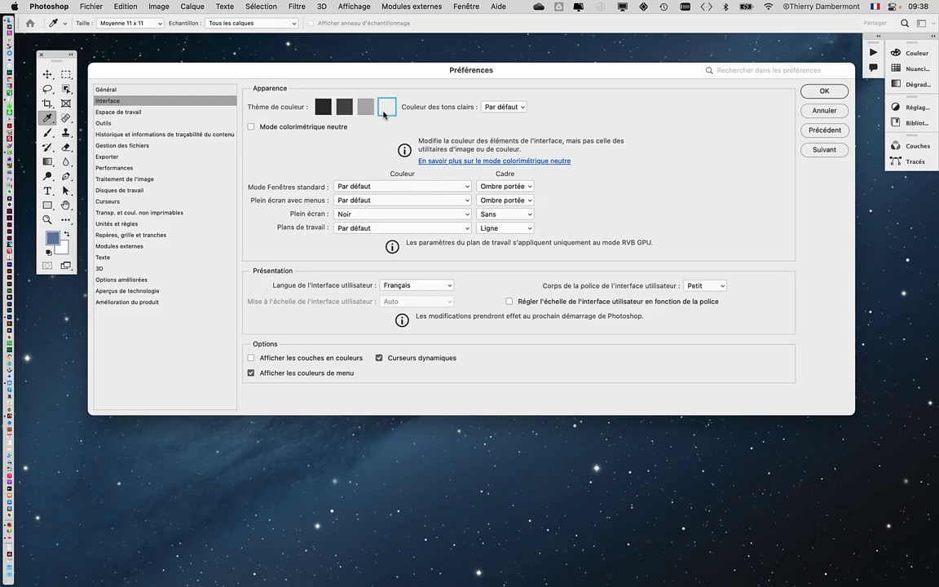
left_click(331, 101)
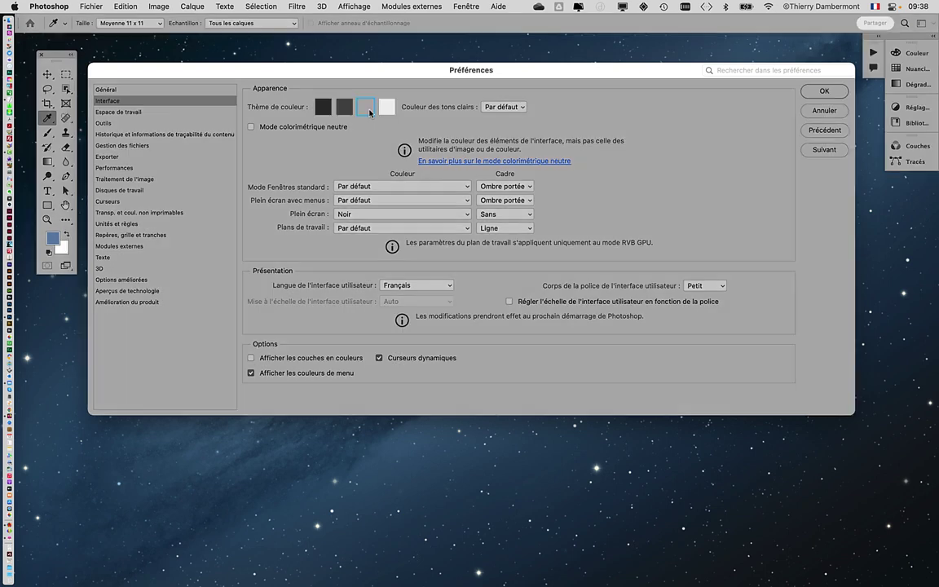
left_click(383, 112)
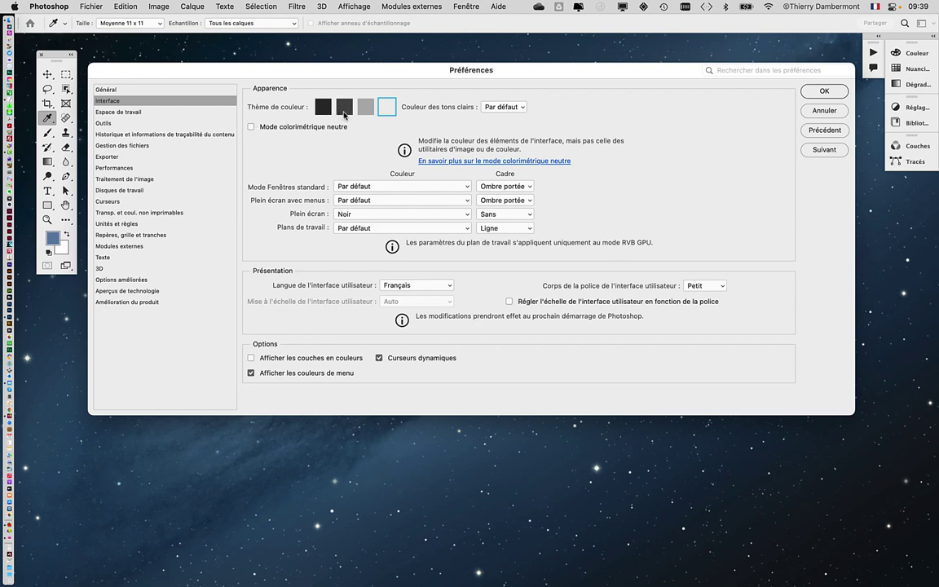
left_click(822, 93)
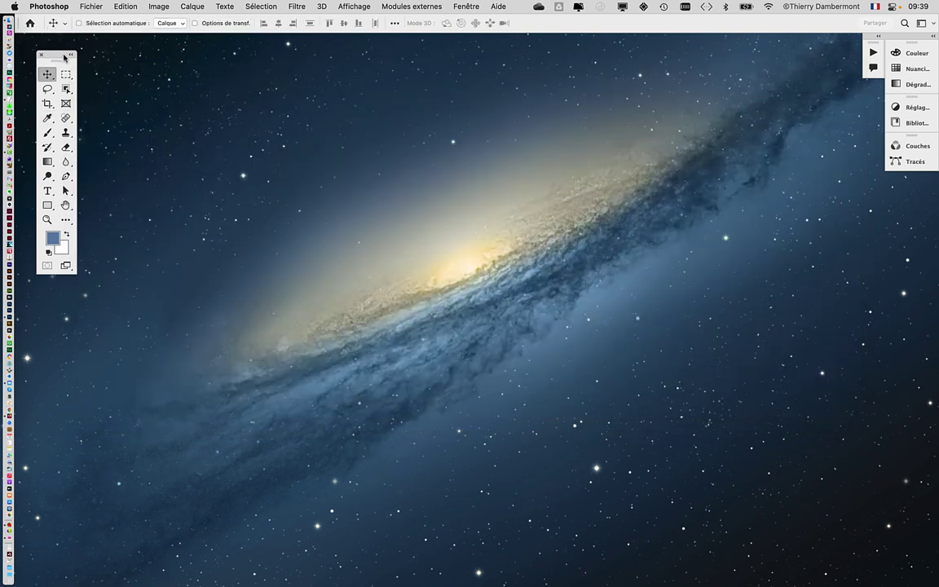
mouse_move(59, 56)
left_mouse_down()
mouse_move(93, 70)
mouse_move(101, 61)
left_mouse_up()
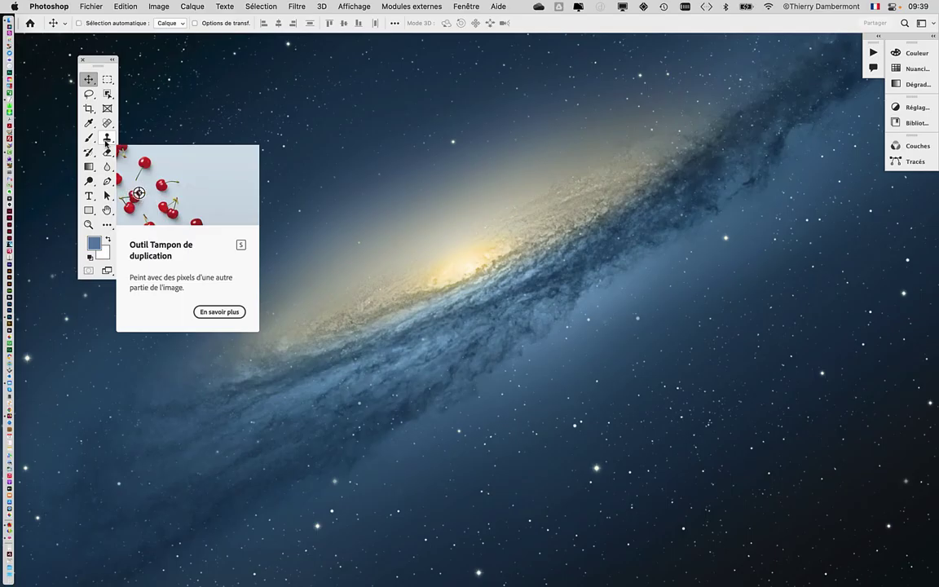
left_click_drag(98, 55, 64, 56)
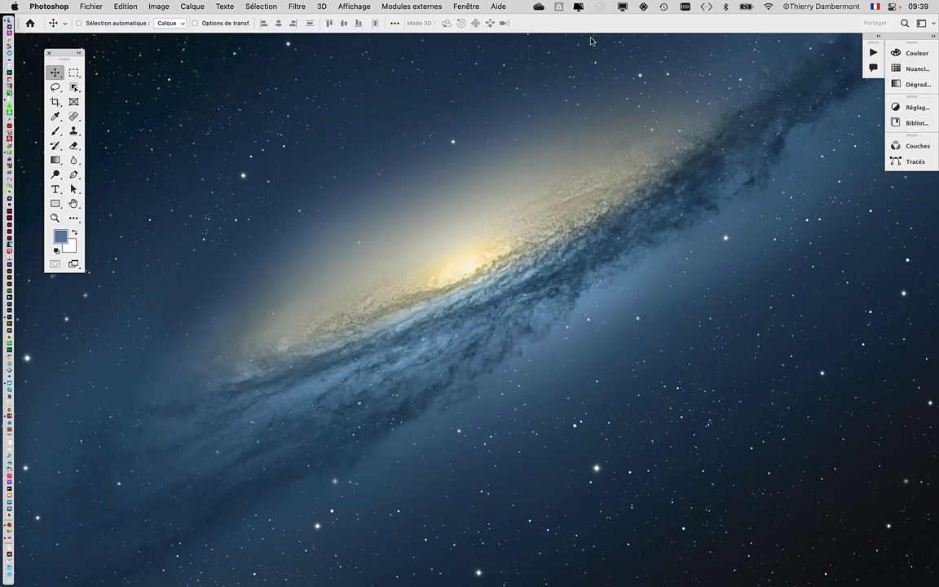
left_click_drag(67, 55, 57, 52)
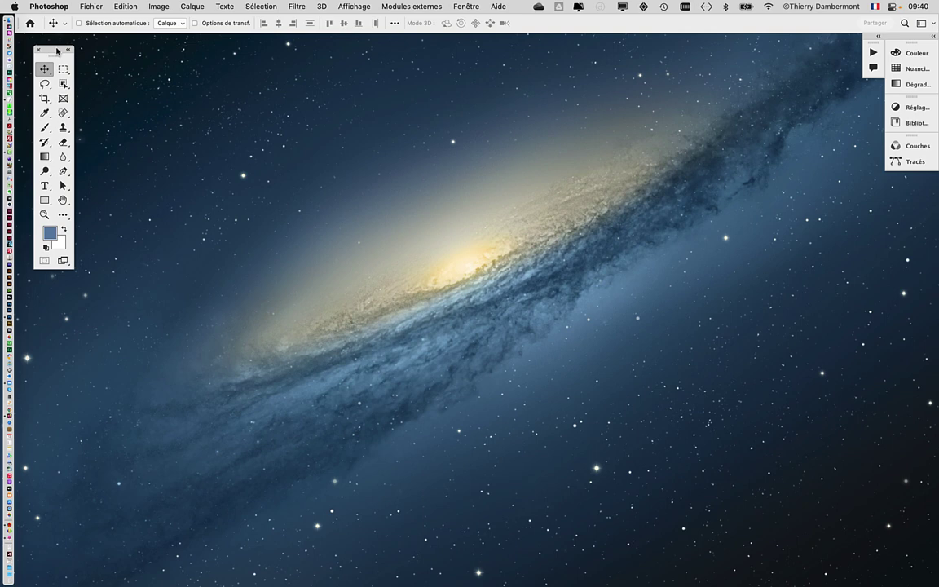
Step: Open the wolf_predator_carnivores_european_wolf_pack JPEG from the JOUR1 folder
left_click(80, 6)
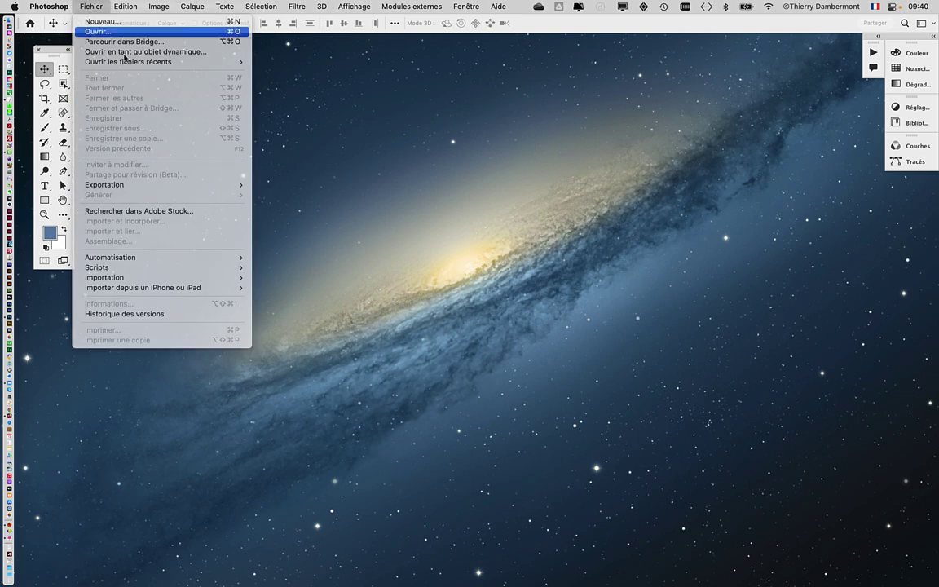
left_click(400, 265)
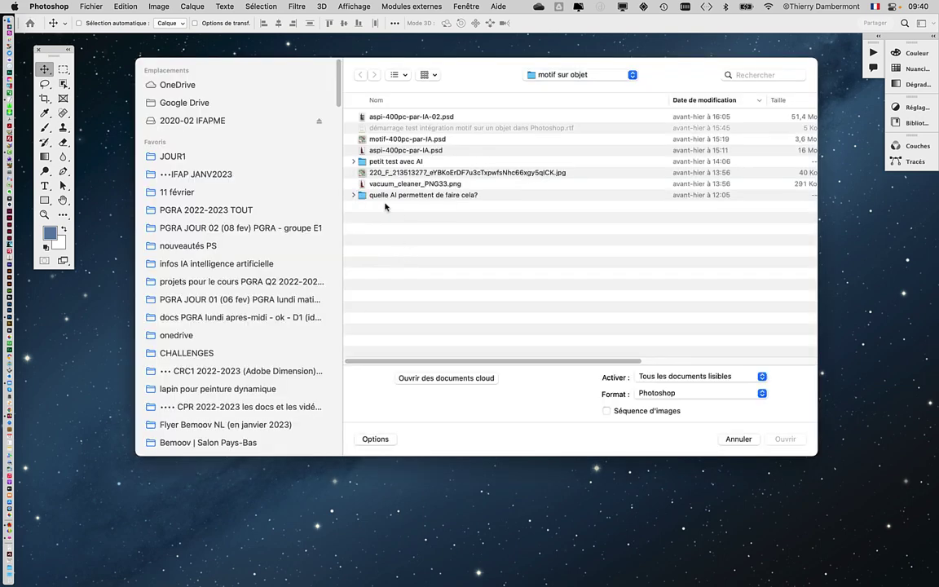
left_click(173, 156)
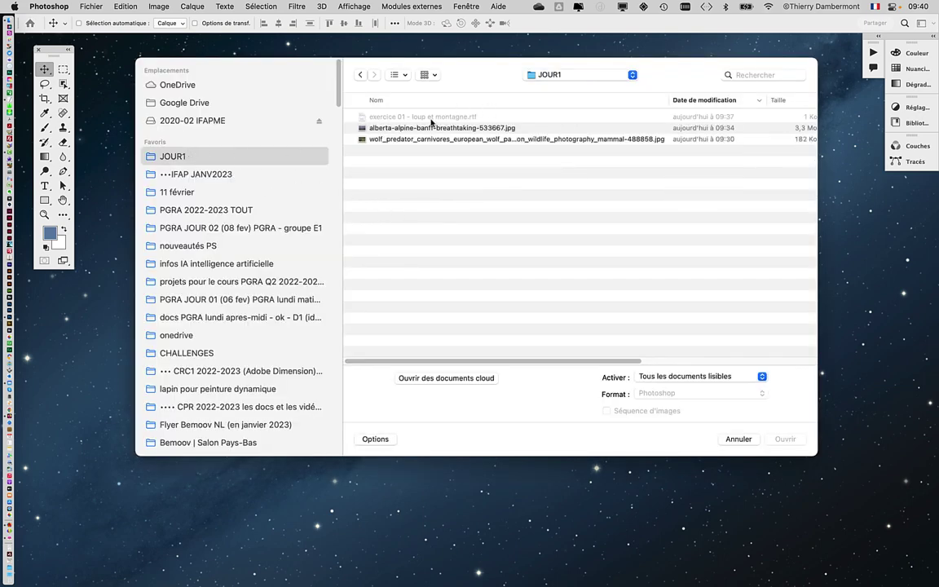
left_click(393, 127)
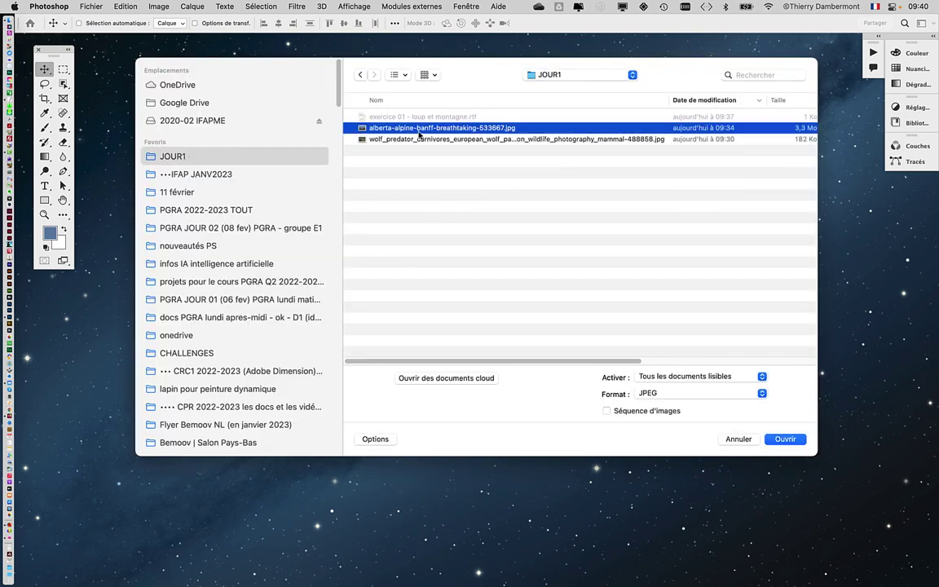
left_click(414, 140)
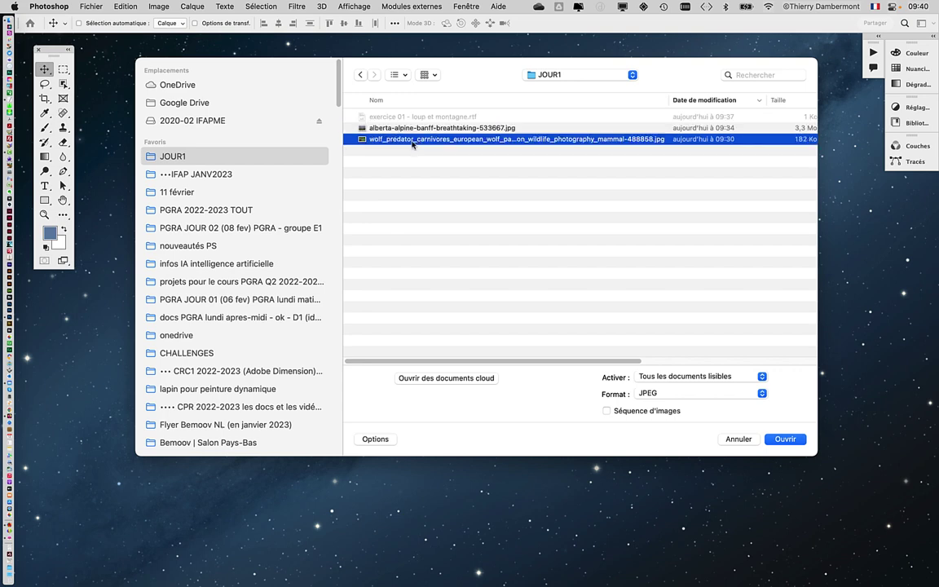
left_click(788, 441)
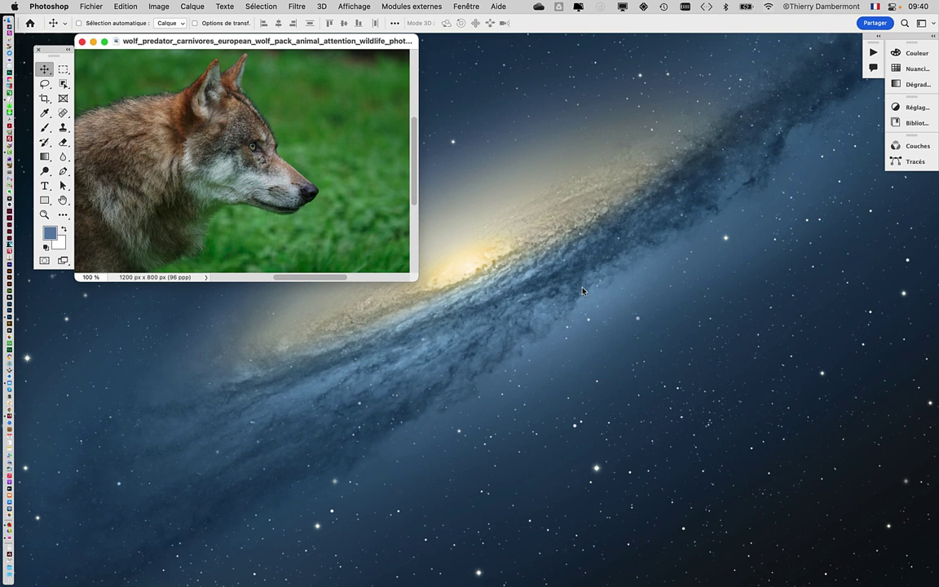
Step: Enlarge the wolf document window and drag it toward the workspace centre
mouse_move(415, 279)
left_mouse_down()
mouse_move(440, 299)
mouse_move(694, 393)
mouse_move(610, 411)
left_mouse_up()
left_click_drag(489, 46, 611, 83)
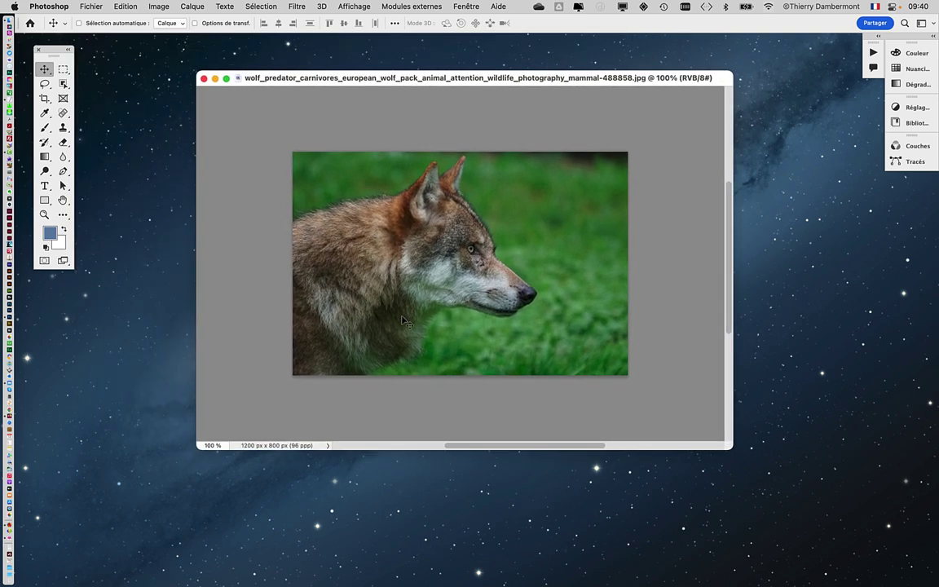
key("super+shift+k")
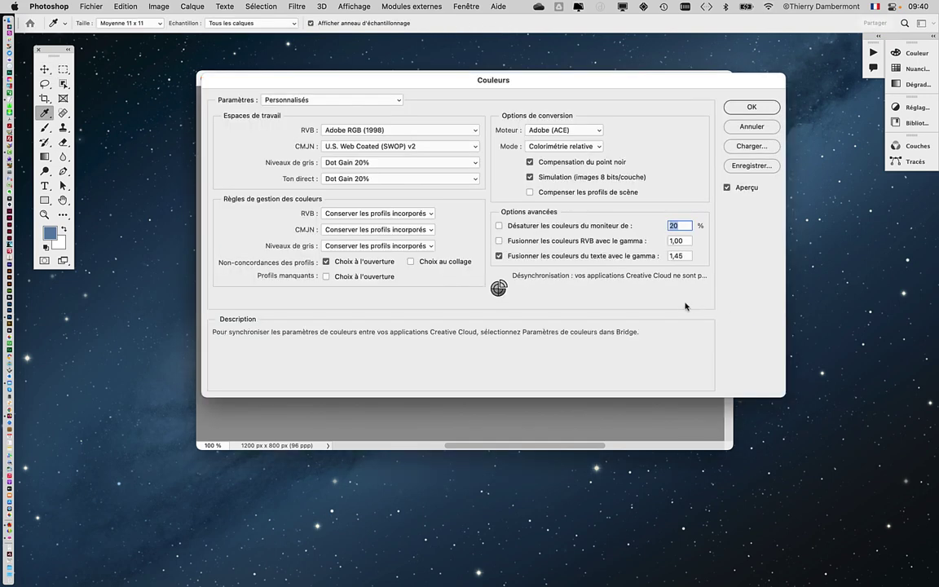
key("Escape")
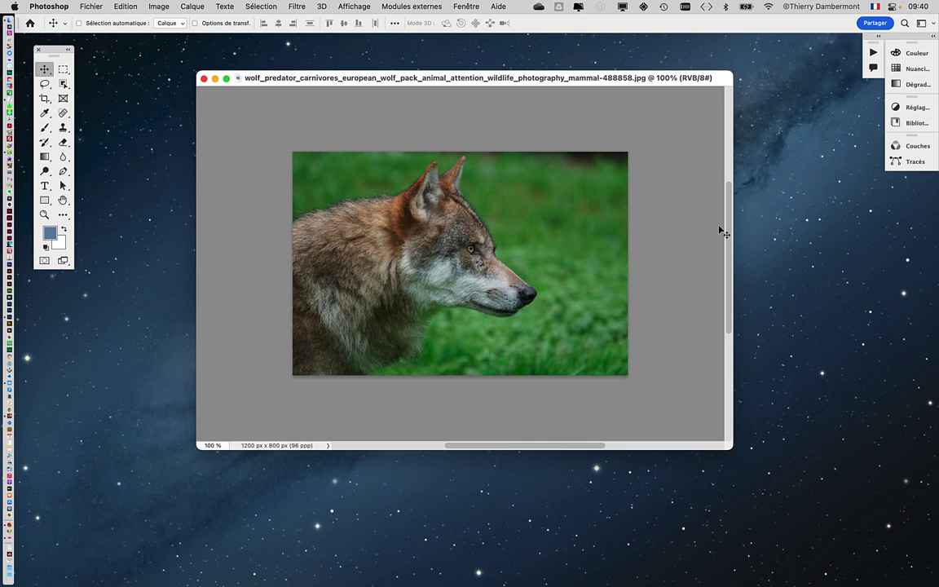
key("super")
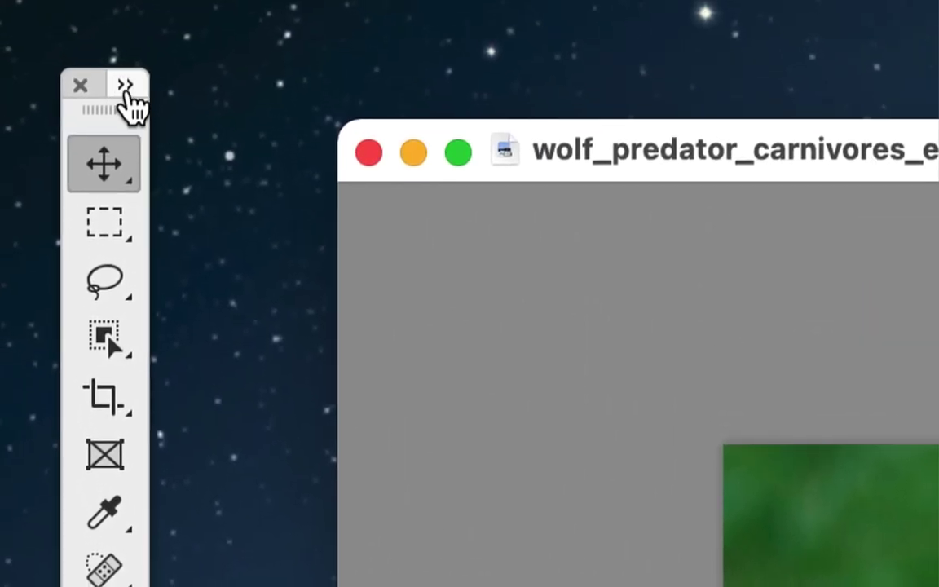
left_click(125, 88)
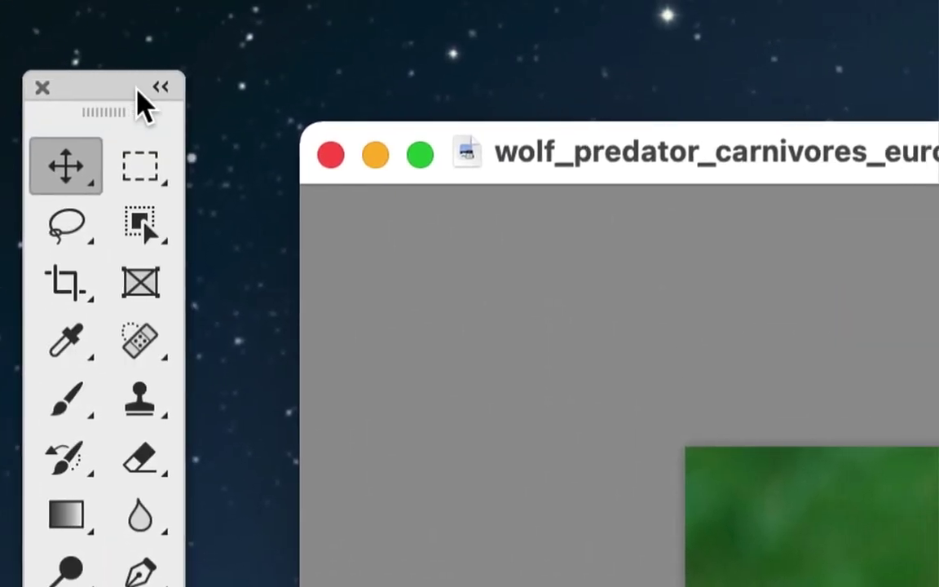
left_click(142, 90)
left_click(125, 89)
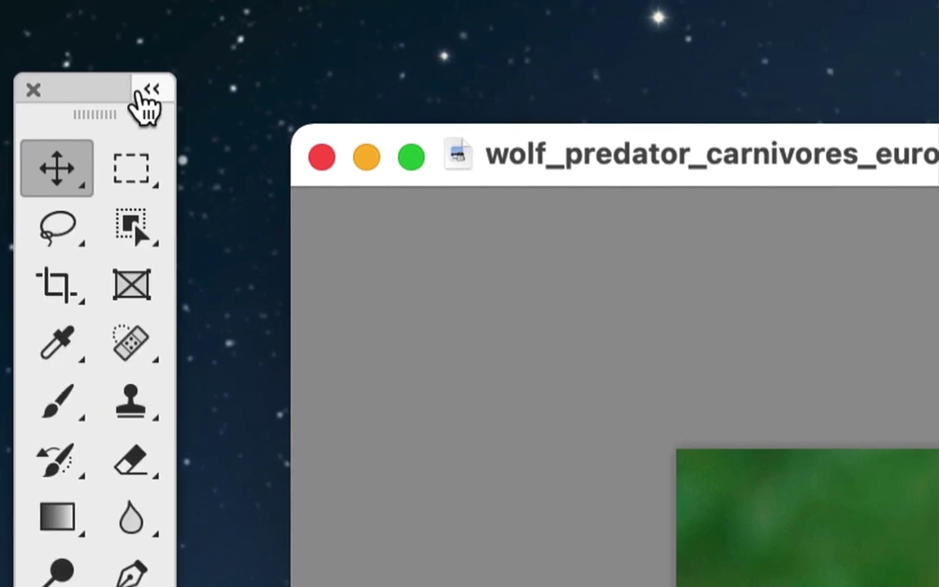
left_click(190, 87)
left_click(124, 90)
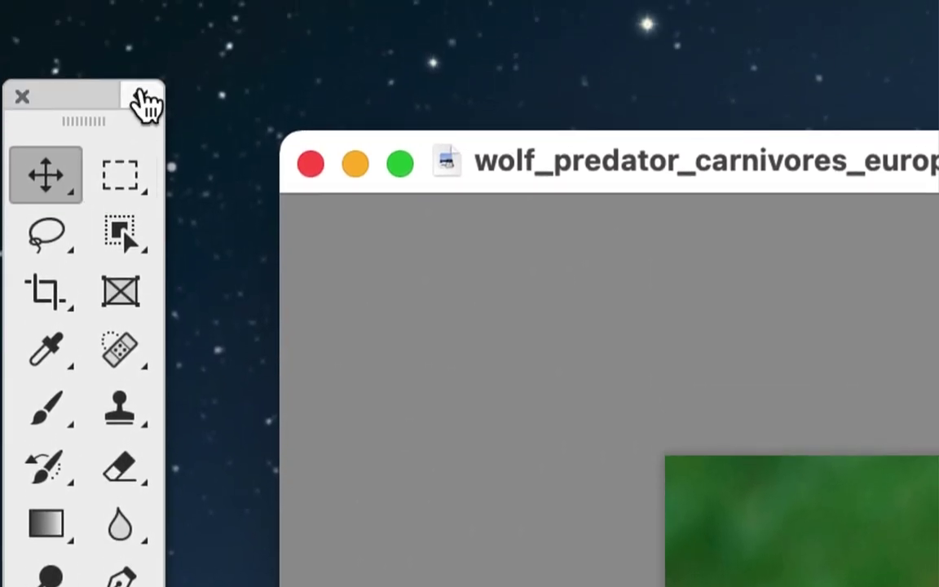
left_click(145, 91)
left_click(69, 87)
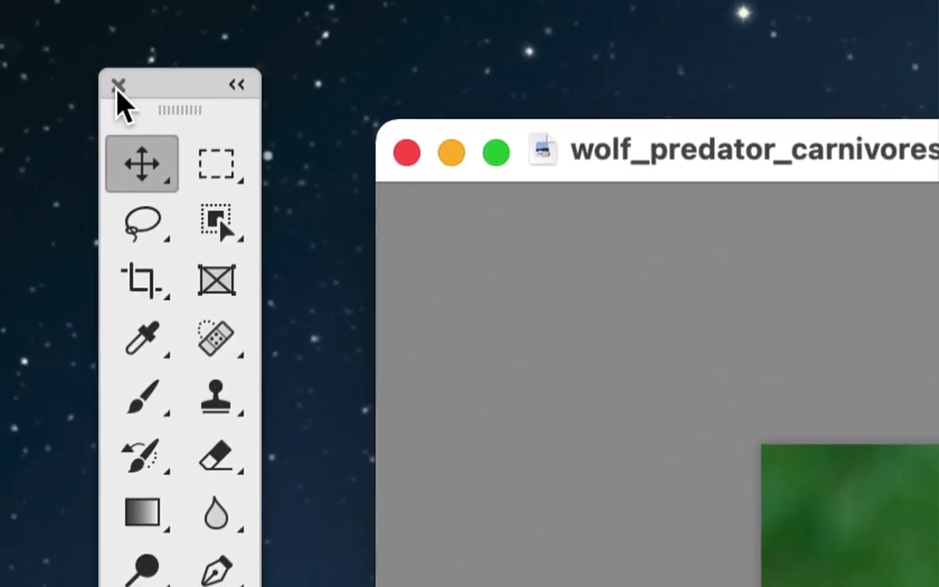
left_click(117, 88)
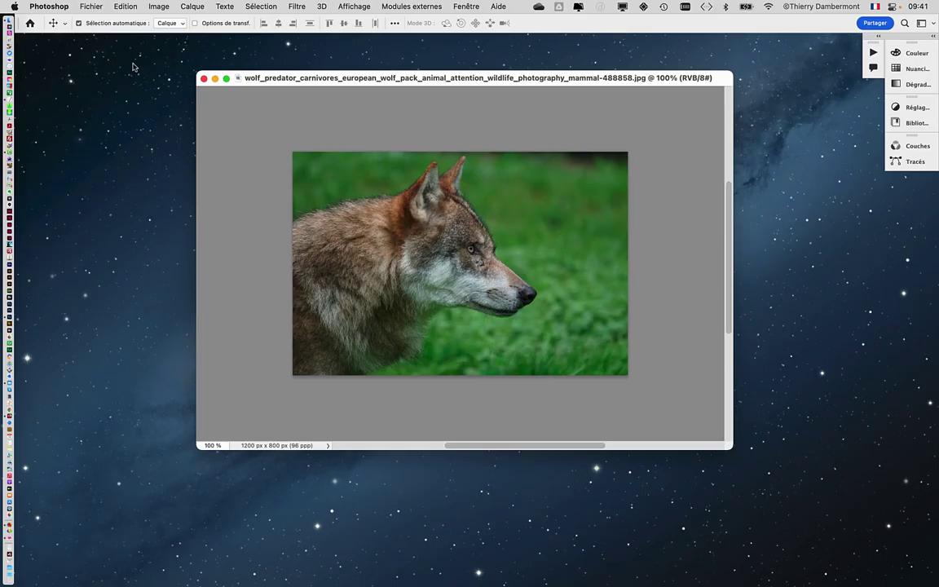
Step: Enable Outils in the Fenêtre menu so the Tools panel floats again
left_click(478, 5)
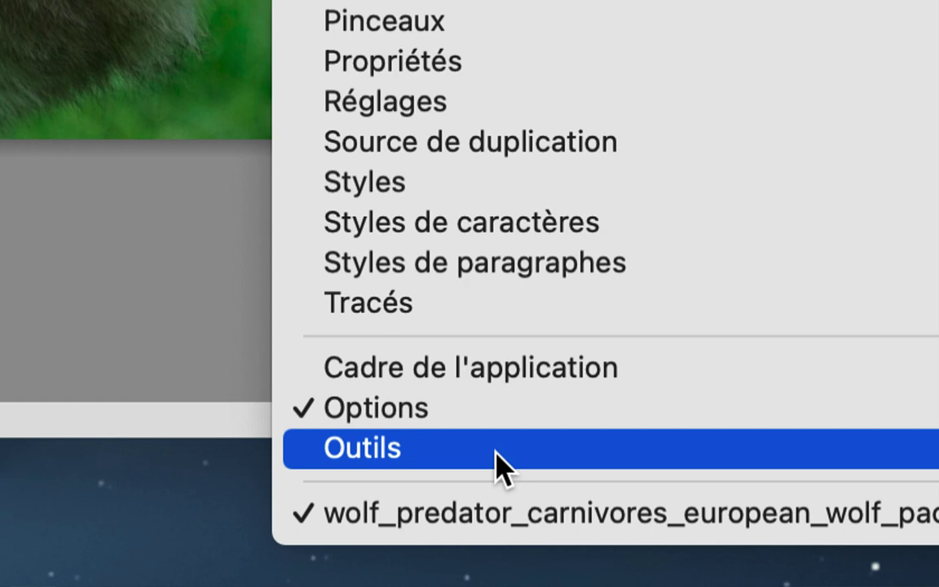
left_click(499, 464)
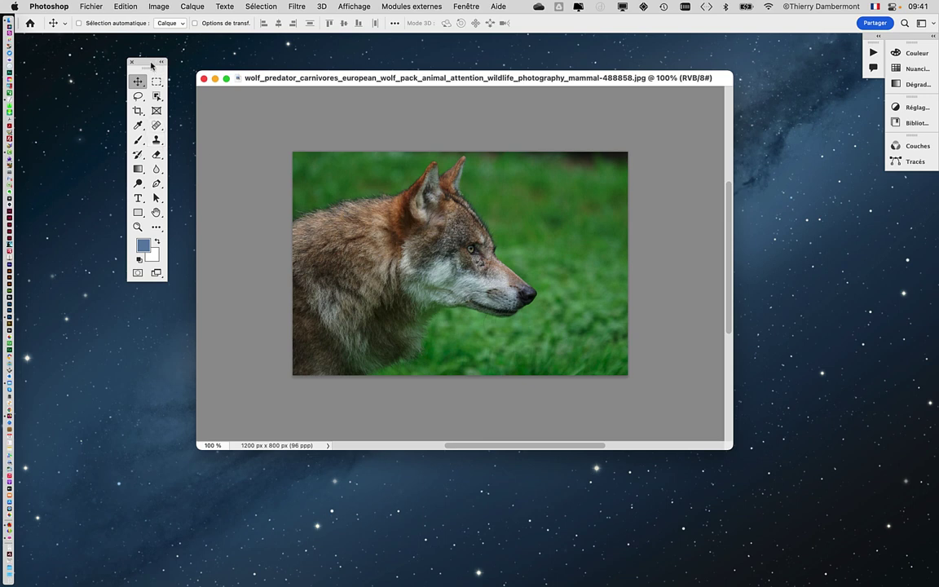
Step: Drag the Tools panel lower and nearer the left edge, selecting the Hand tool
left_click_drag(151, 64, 108, 78)
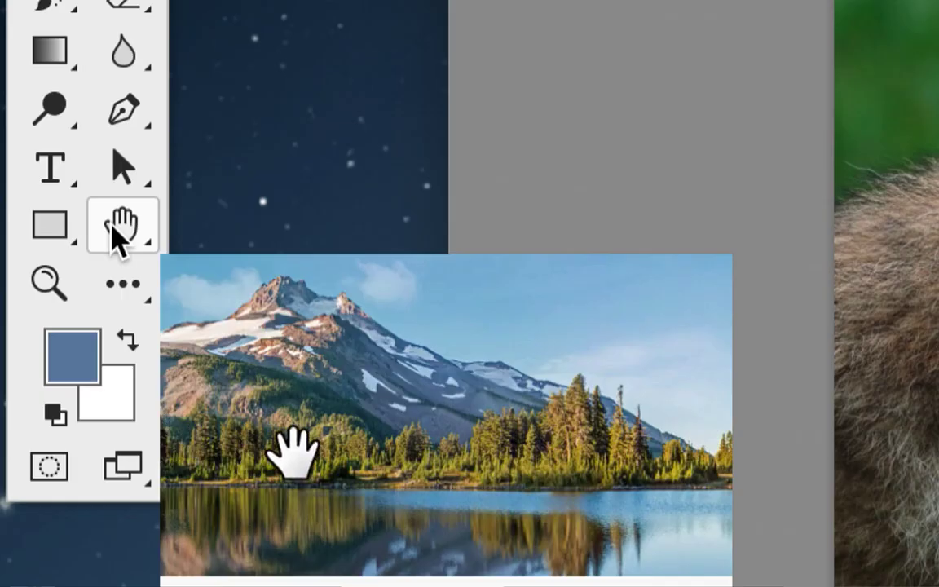
left_click(115, 229)
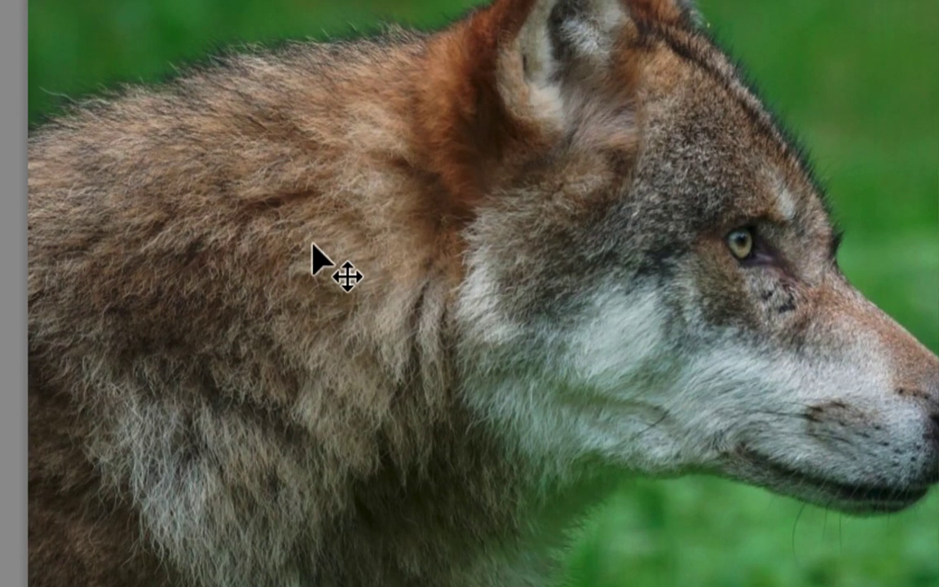
Step: Hold the space bar and drag the wolf photo to reposition it in its window
key("space")
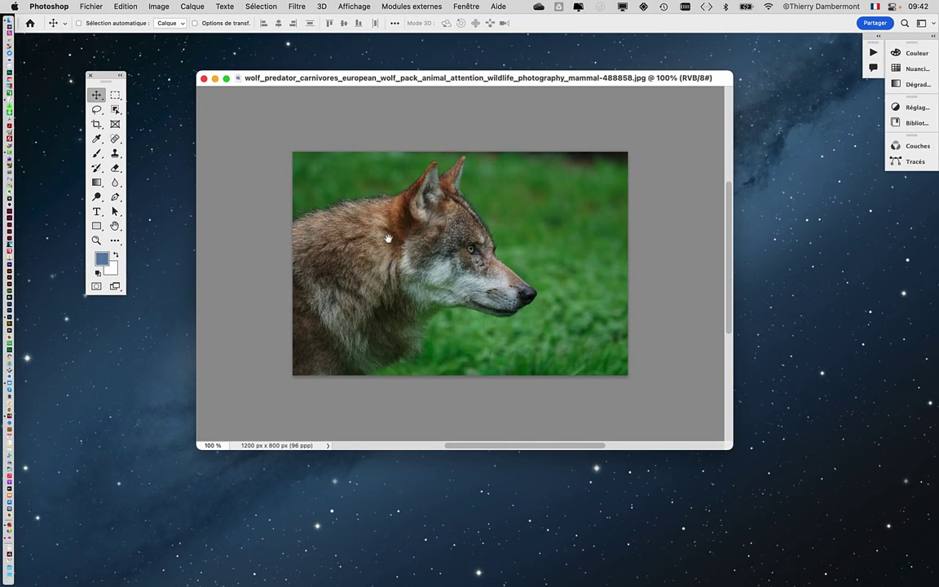
mouse_move(388, 236)
left_mouse_down()
mouse_move(347, 114)
mouse_move(310, 264)
mouse_move(330, 137)
mouse_move(318, 117)
mouse_move(334, 179)
mouse_move(166, 191)
mouse_move(359, 140)
mouse_move(383, 216)
mouse_move(510, 247)
left_mouse_up()
mouse_move(419, 251)
left_mouse_down()
mouse_move(360, 252)
mouse_move(300, 166)
left_mouse_up()
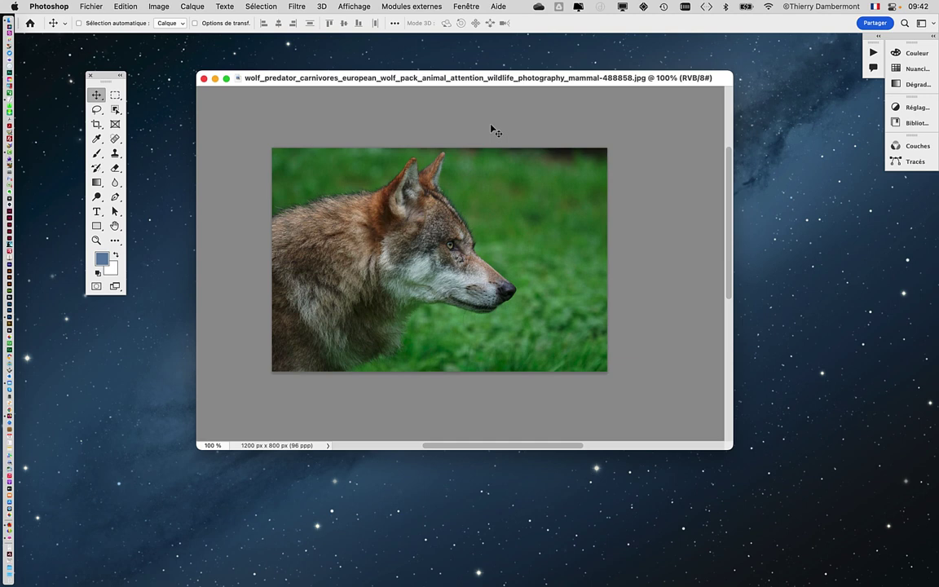
Step: Switch to full-screen mode with menu bar (F) and pan the photo on the grey workspace
key("f")
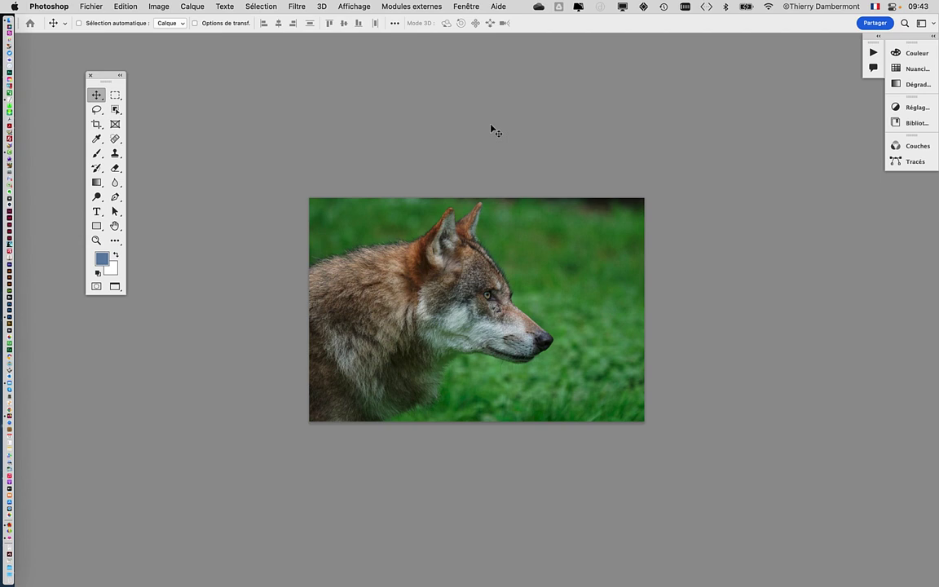
mouse_move(568, 224)
left_mouse_down()
mouse_move(863, 161)
mouse_move(296, 42)
mouse_move(865, 92)
mouse_move(622, 381)
mouse_move(198, 275)
mouse_move(711, 218)
mouse_move(803, 118)
mouse_move(558, 199)
mouse_move(570, 117)
mouse_move(419, 268)
mouse_move(613, 214)
mouse_move(480, 247)
mouse_move(572, 254)
left_mouse_up()
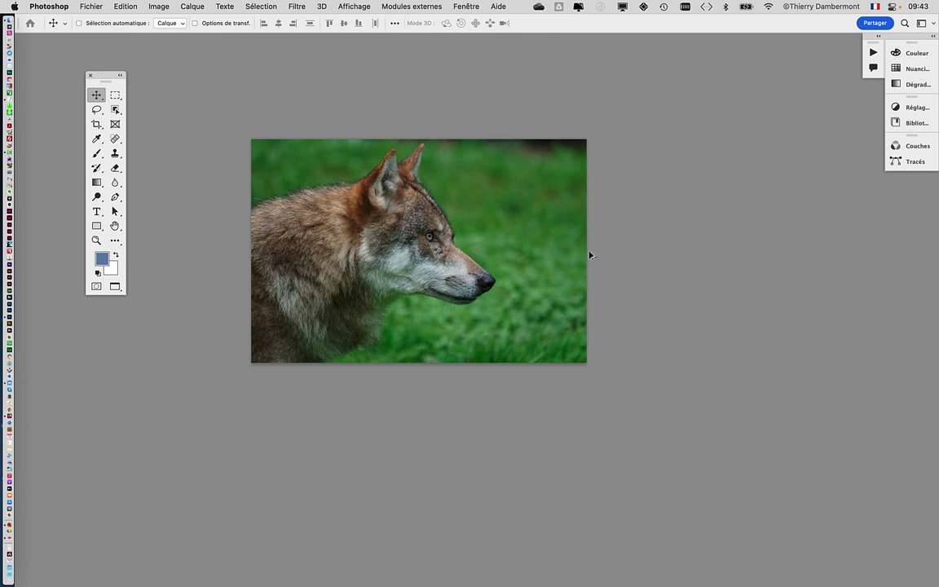
Step: Zoom in on the fur beside the wolf's eye until individual square pixels show
scroll(417, 225, "up", 1)
scroll(417, 225, "up", 3)
scroll(417, 225, "up", 5)
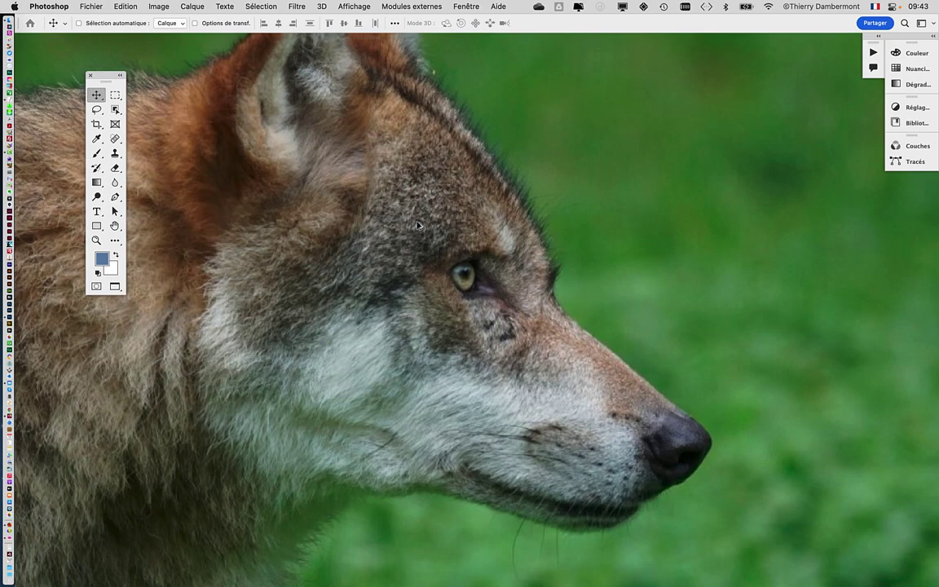
scroll(418, 225, "down", 5)
scroll(418, 226, "down", 3)
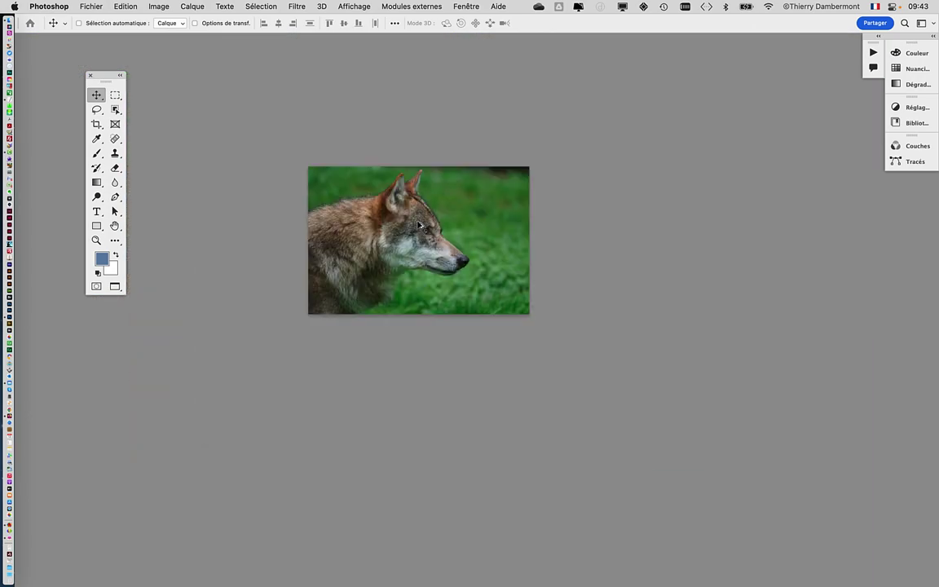
scroll(417, 225, "up", 5)
scroll(418, 225, "up", 3)
scroll(417, 224, "up", 2)
scroll(417, 225, "down", 1)
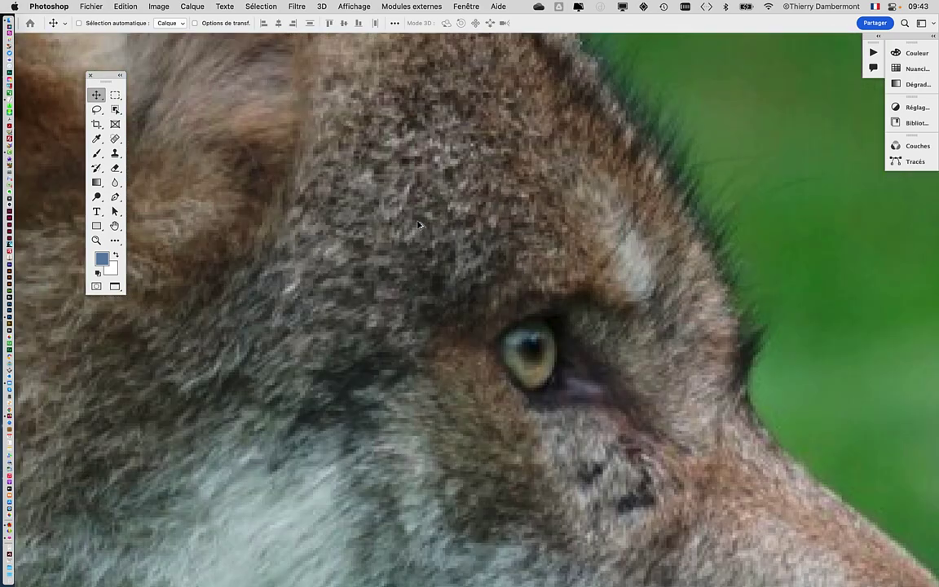
scroll(417, 225, "down", 3)
scroll(417, 225, "down", 3)
scroll(417, 225, "down", 1)
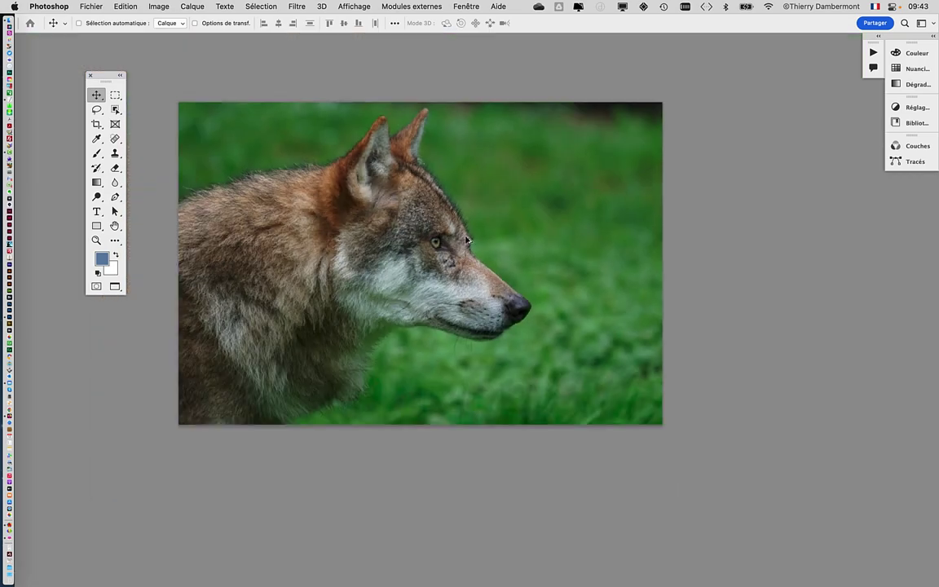
scroll(468, 239, "up", 4)
scroll(468, 240, "up", 3)
scroll(468, 240, "down", 3)
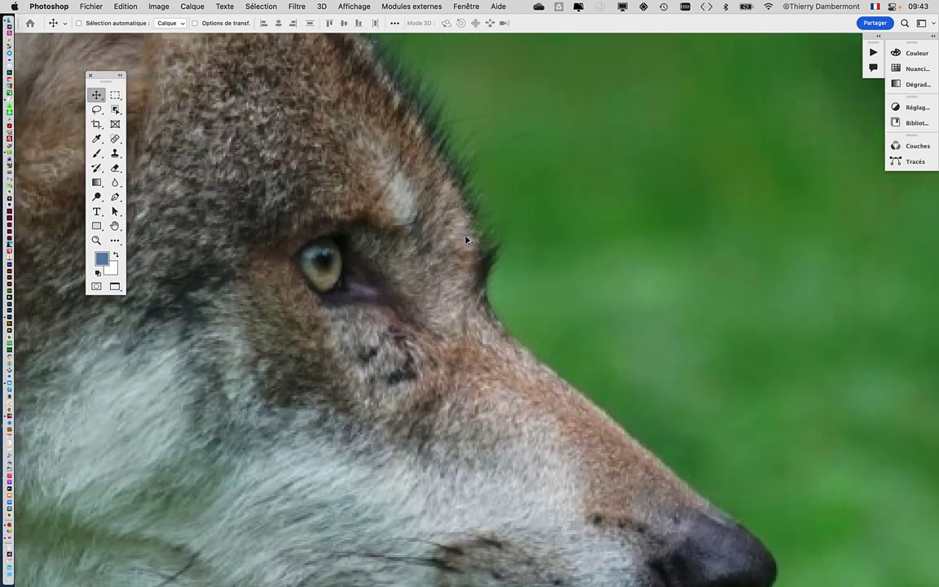
scroll(466, 241, "down", 3)
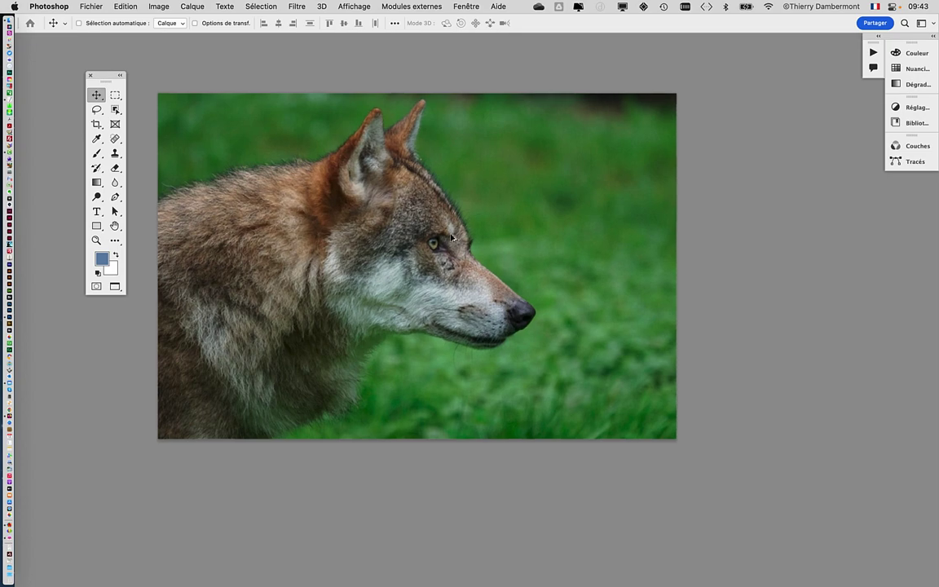
scroll(461, 241, "up", 3)
scroll(453, 237, "up", 2)
scroll(508, 242, "up", 2)
scroll(508, 241, "up", 2)
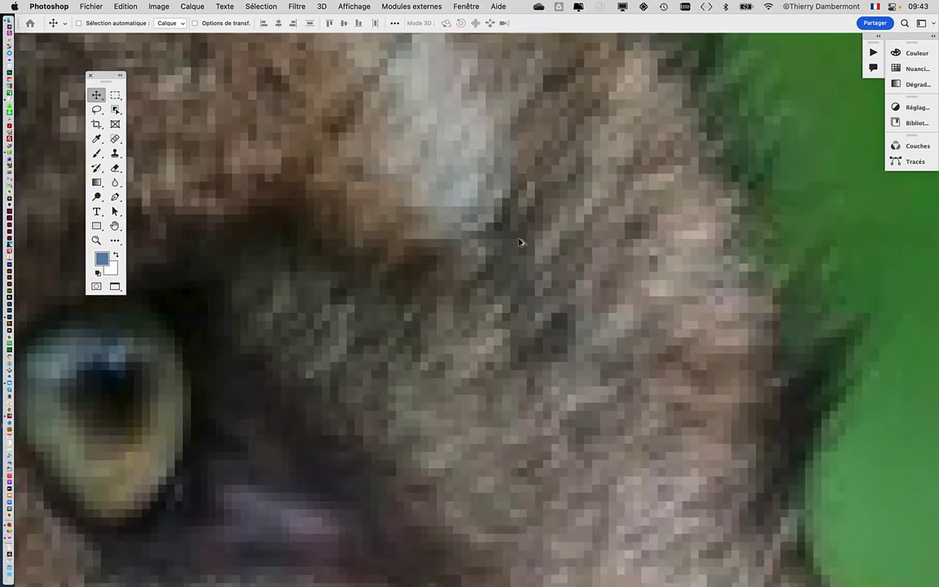
scroll(518, 242, "up", 1)
scroll(519, 241, "up", 2)
scroll(519, 243, "up", 1)
scroll(519, 243, "up", 1)
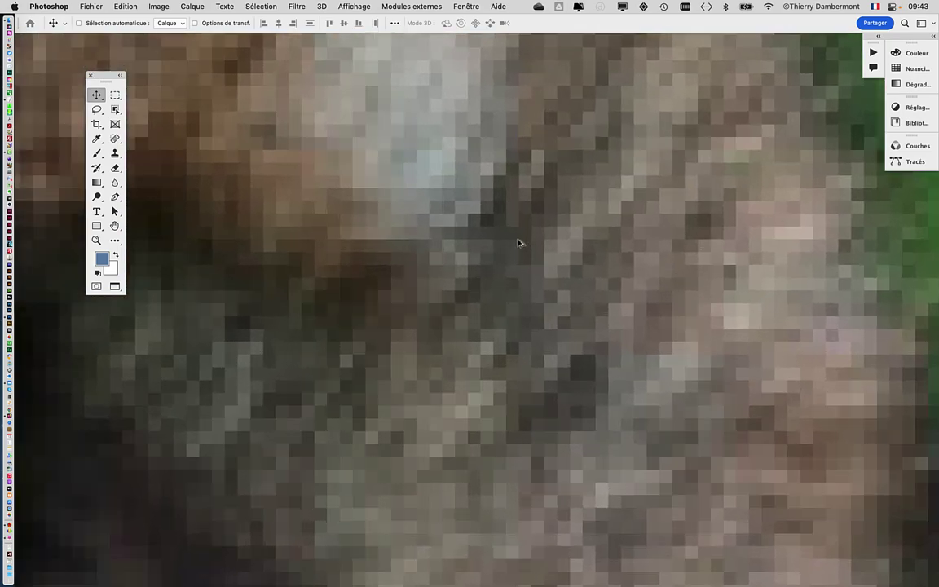
scroll(518, 243, "up", 2)
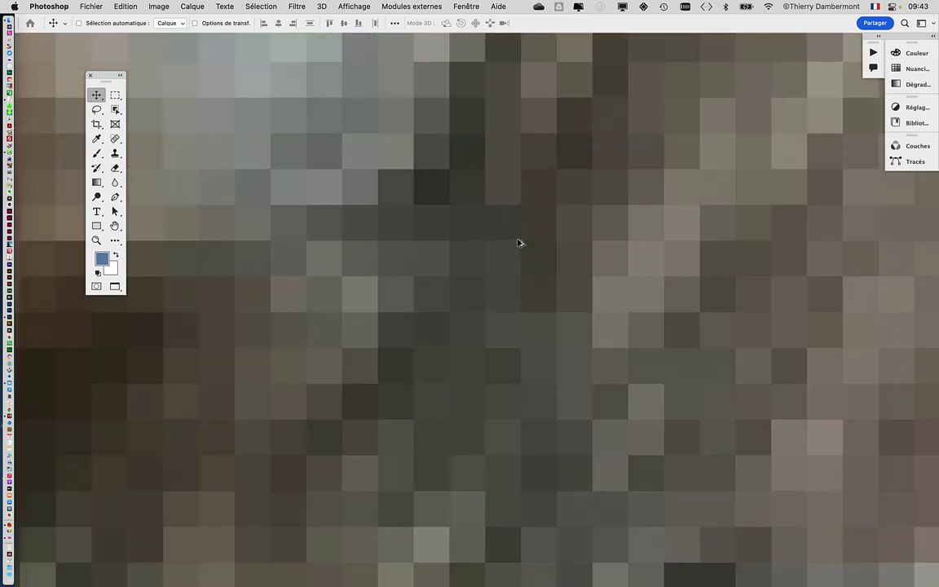
scroll(519, 242, "down", 1)
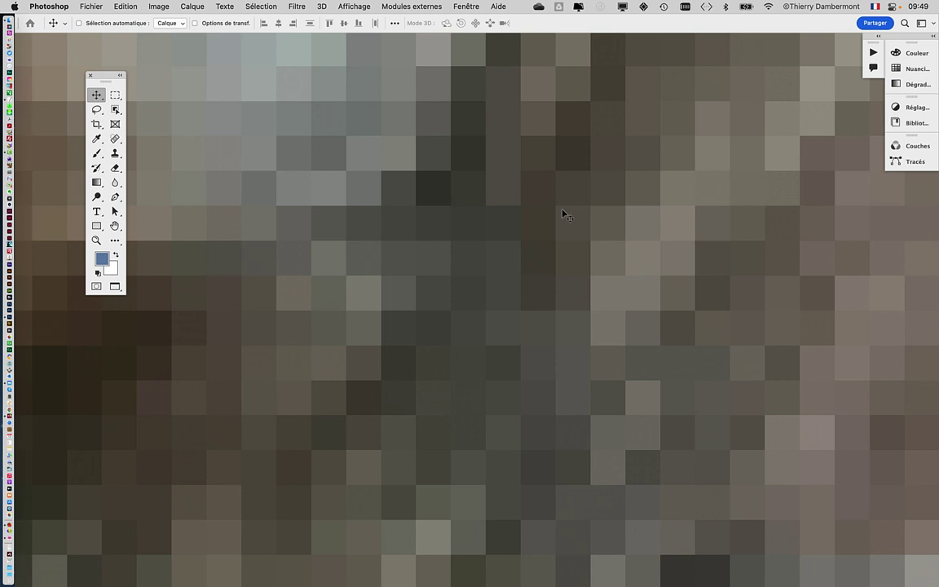
Step: Open the Affichage menu's Afficher submenu to reveal the Grille des pixels option
left_click(343, 5)
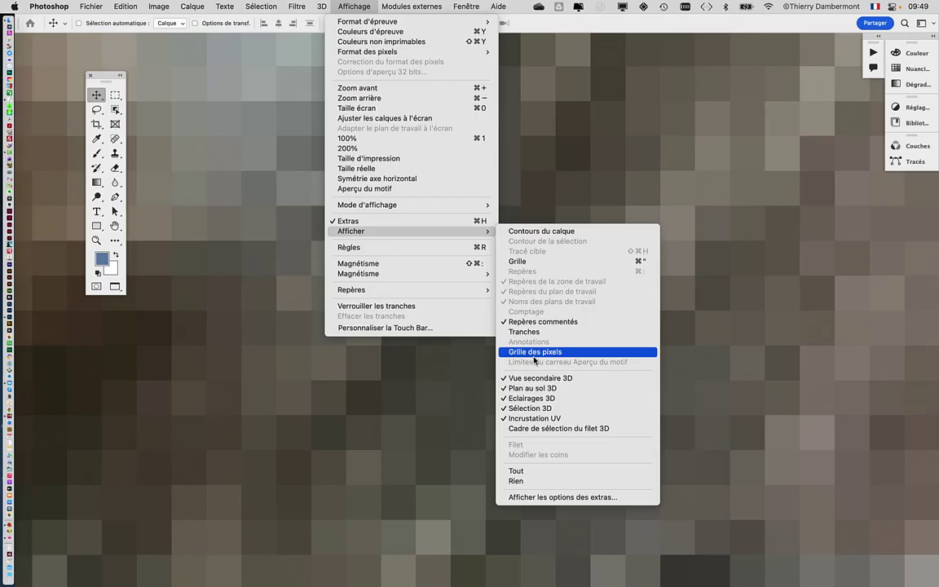
Step: Turn on Grille des pixels over the magnified wolf pixels, then toggle it back off
left_click(534, 352)
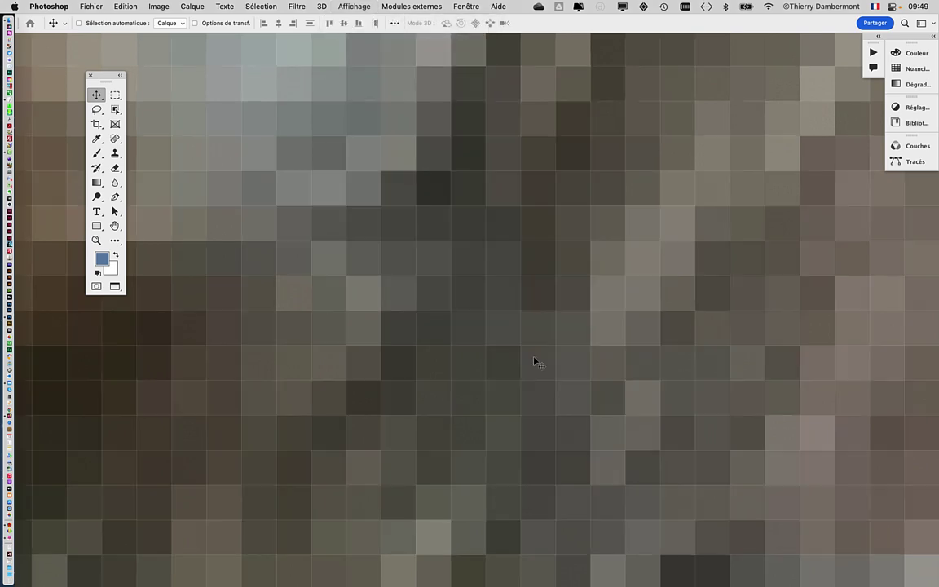
left_click(355, 7)
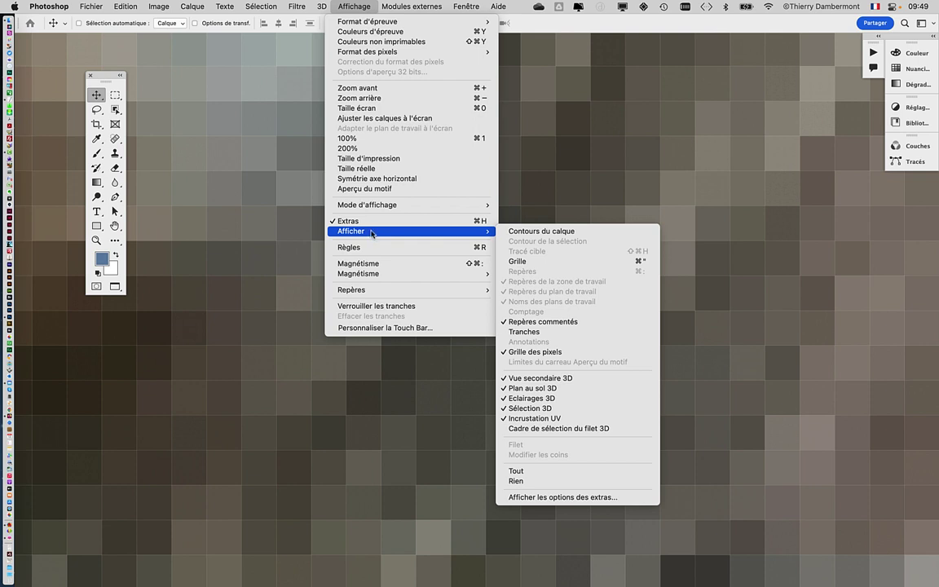
mouse_move(352, 231)
left_click(355, 9)
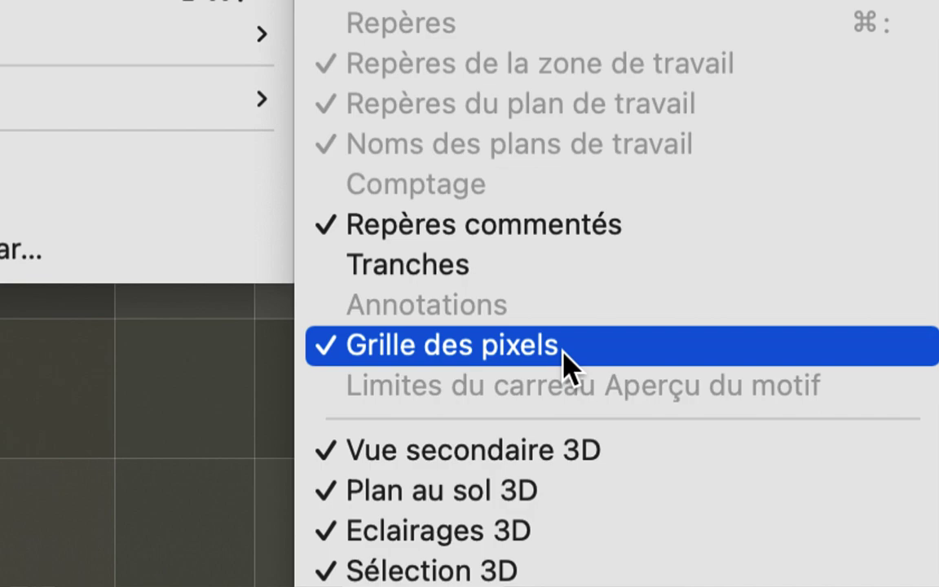
left_click(562, 350)
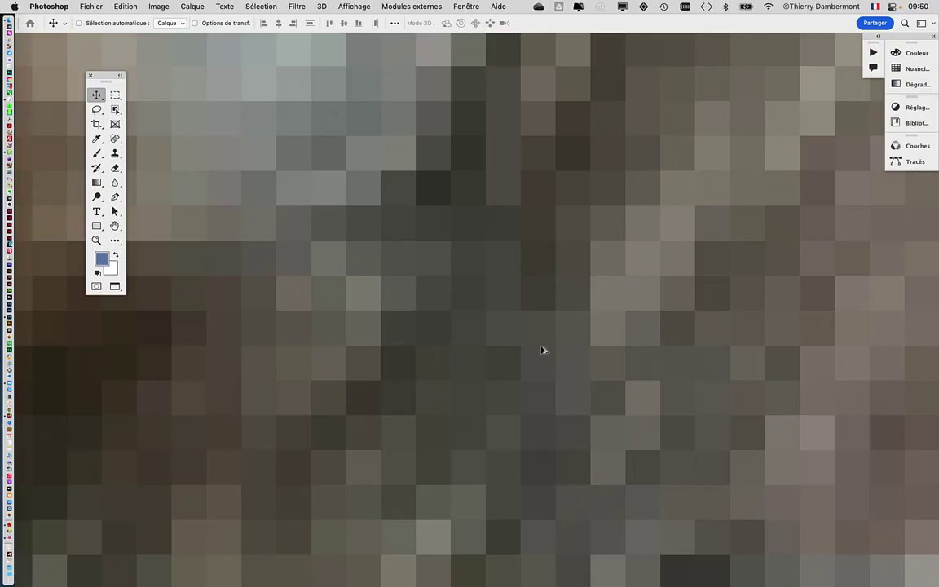
Step: Zoom out from the pixels and pan to centre the wolf's eye and surrounding fur
scroll(513, 322, "down", 10)
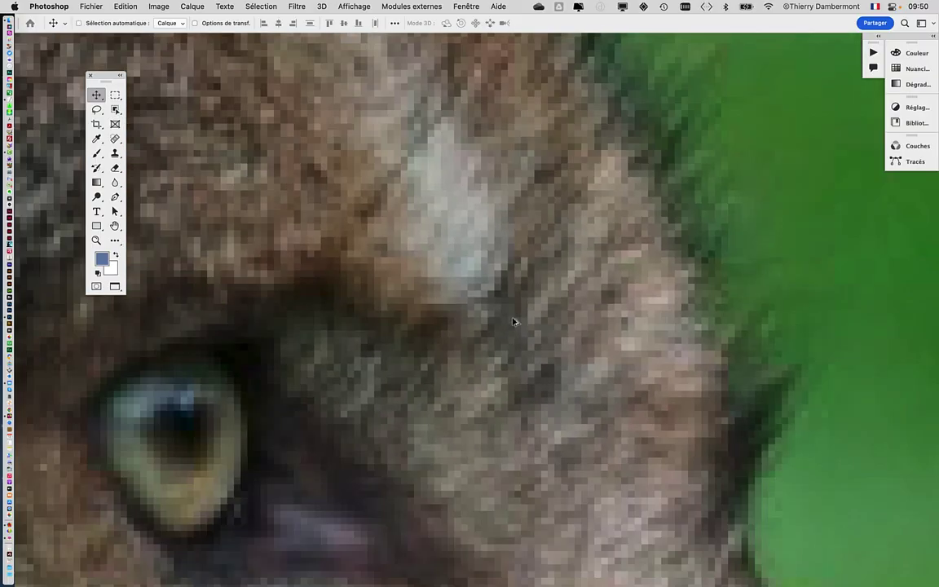
scroll(513, 322, "down", 3)
scroll(514, 322, "down", 2)
scroll(516, 320, "down", 2)
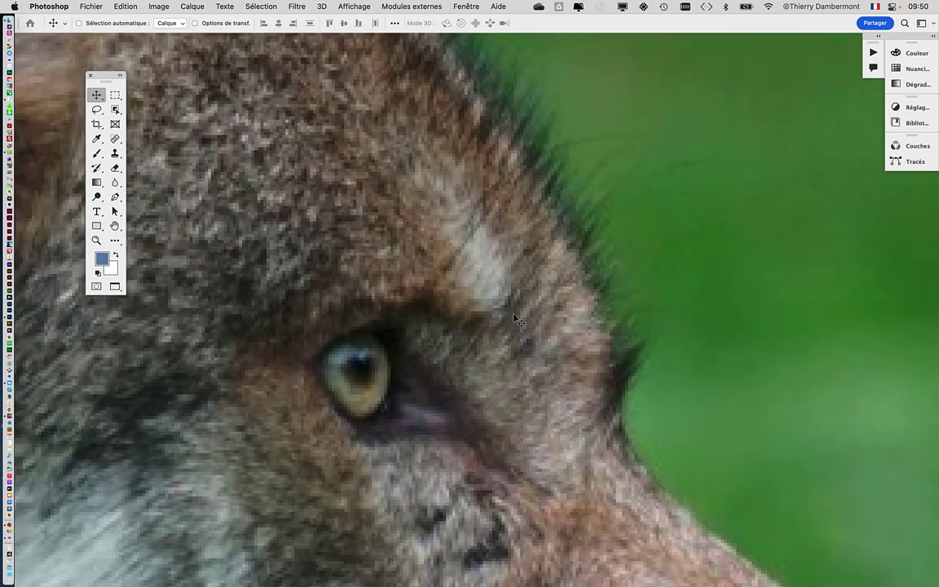
left_click_drag(520, 307, 655, 274)
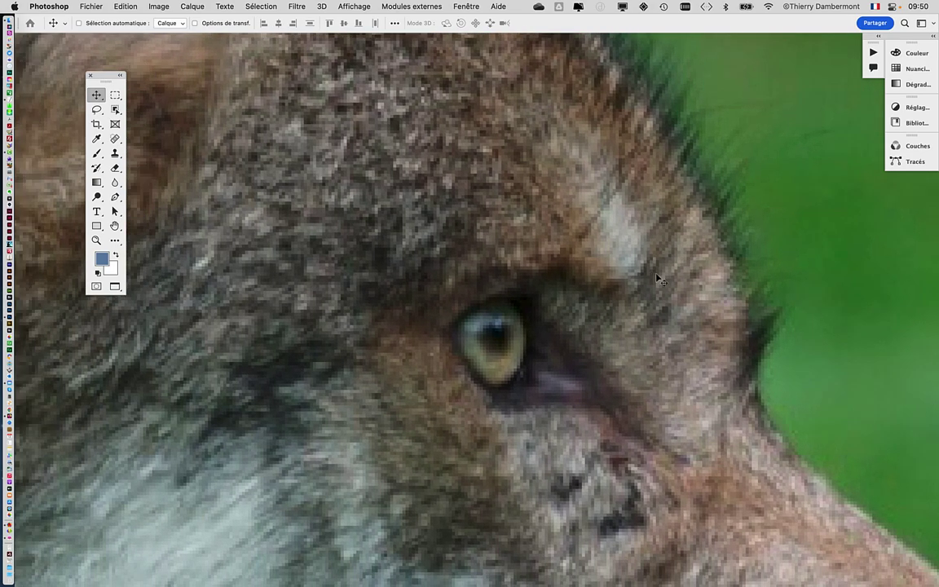